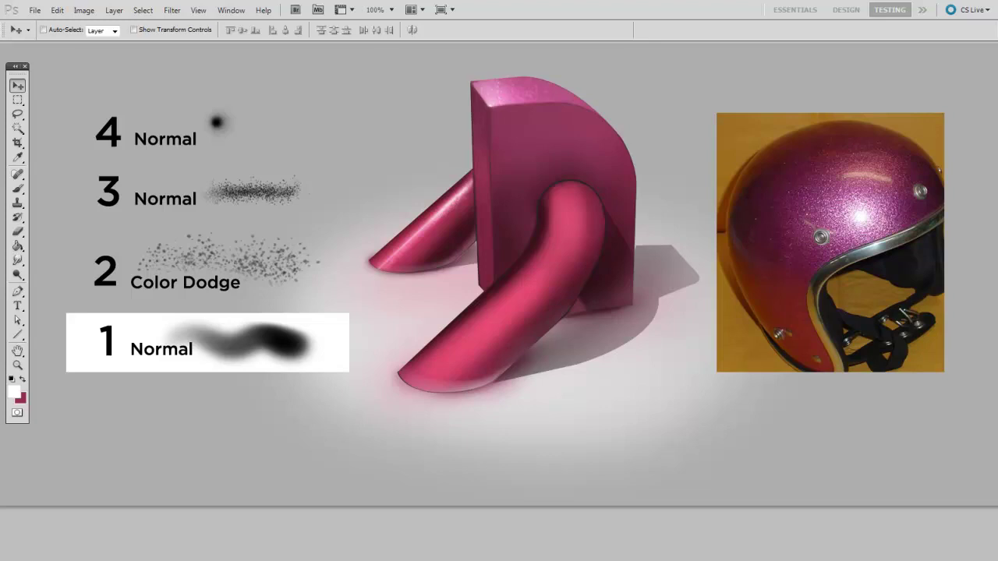
Paint a short soft white highlight on the upper bend of the front tube with a 35 px brush
key(ctrl+plus)
mouse_move(562, 239)
mouse_down()
mouse_move(508, 461)
mouse_move(587, 451)
mouse_up()
key(b)
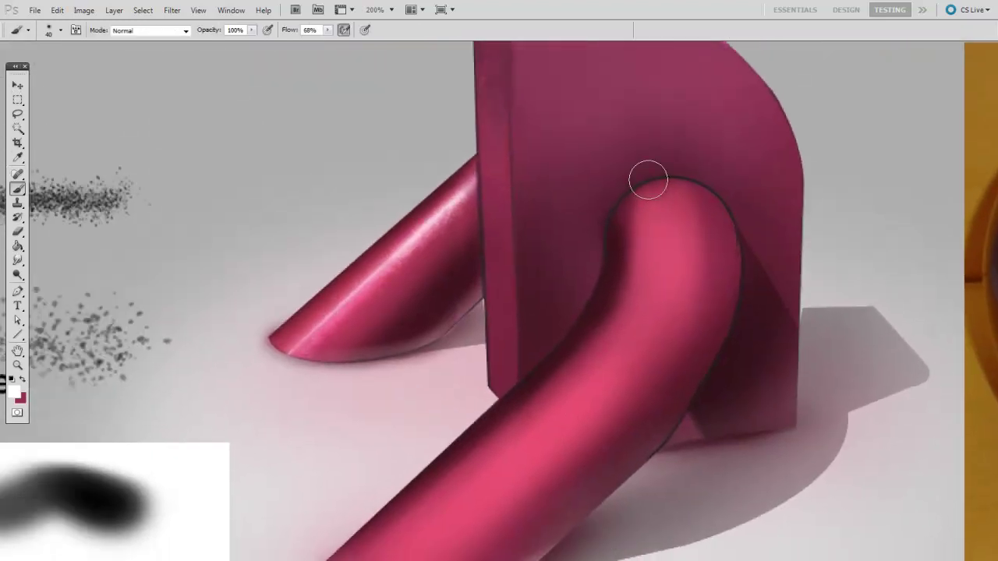
key(bracketleft)
drag(648, 182, 638, 310)
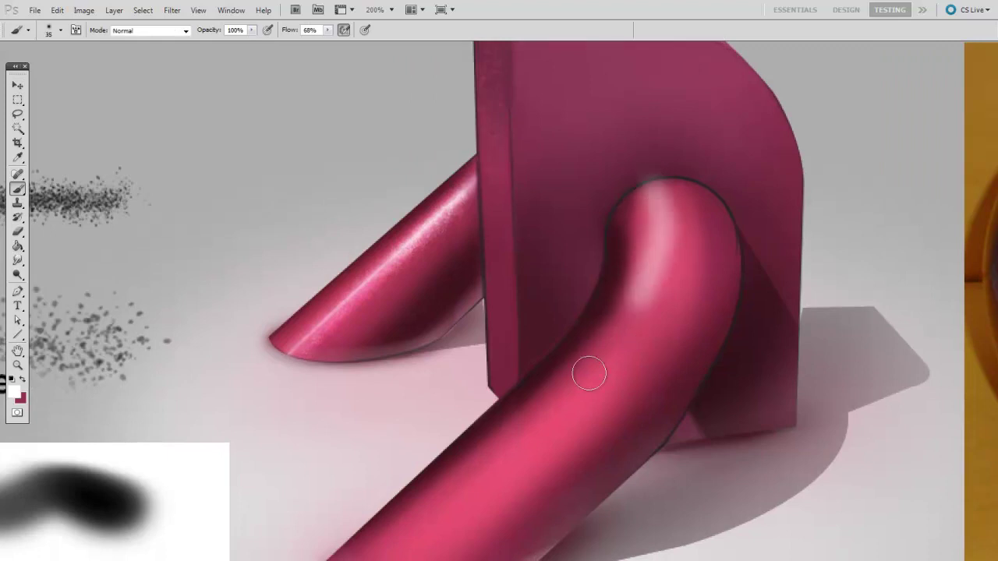
Extend and build up the soft white highlight along the whole front tube with a slightly larger brush of about 40–45 px
key(bracketright)
key(bracketright)
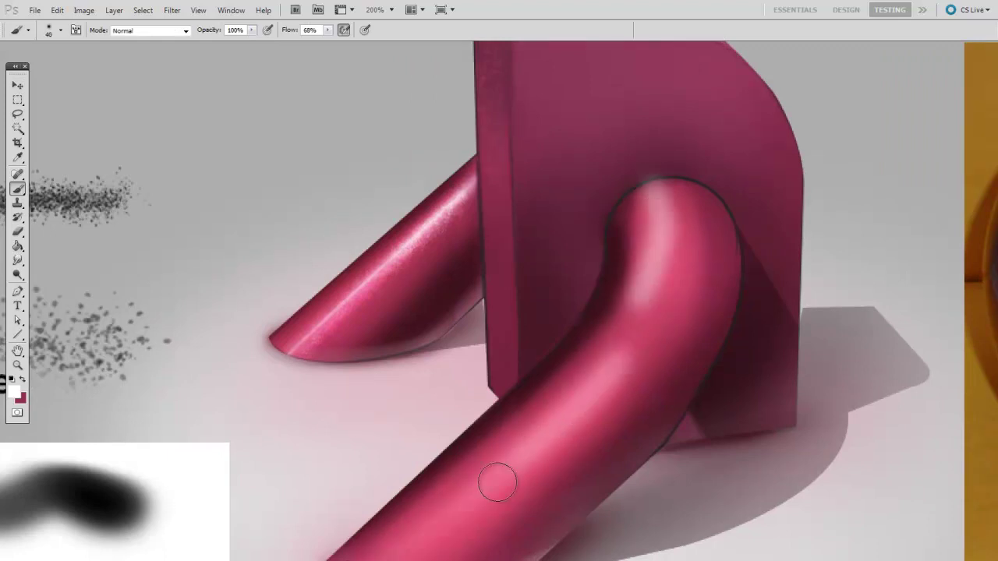
mouse_move(657, 189)
mouse_down()
mouse_move(651, 281)
mouse_move(451, 527)
mouse_up()
mouse_move(608, 353)
mouse_down()
mouse_move(388, 552)
mouse_move(534, 438)
mouse_up()
drag(384, 554, 550, 422)
drag(684, 189, 501, 512)
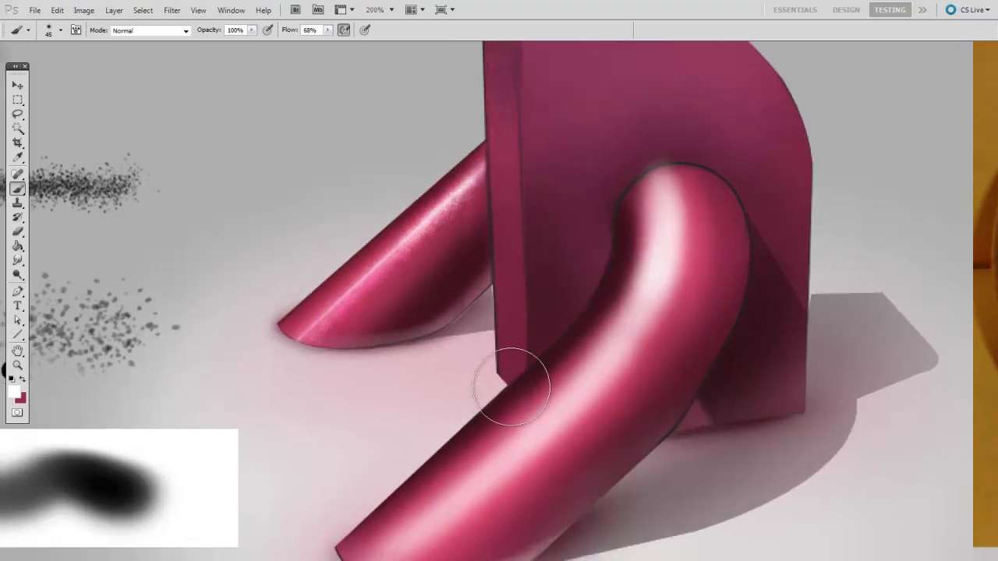
Soften the edges and ends of the front tube's white highlight with a large soft eraser of up to 80 px
key(e)
right_click(521, 386)
double_click(739, 461)
key(bracketright)
key(bracketright)
key(bracketright)
drag(599, 357, 462, 489)
key(bracketright)
drag(668, 141, 655, 269)
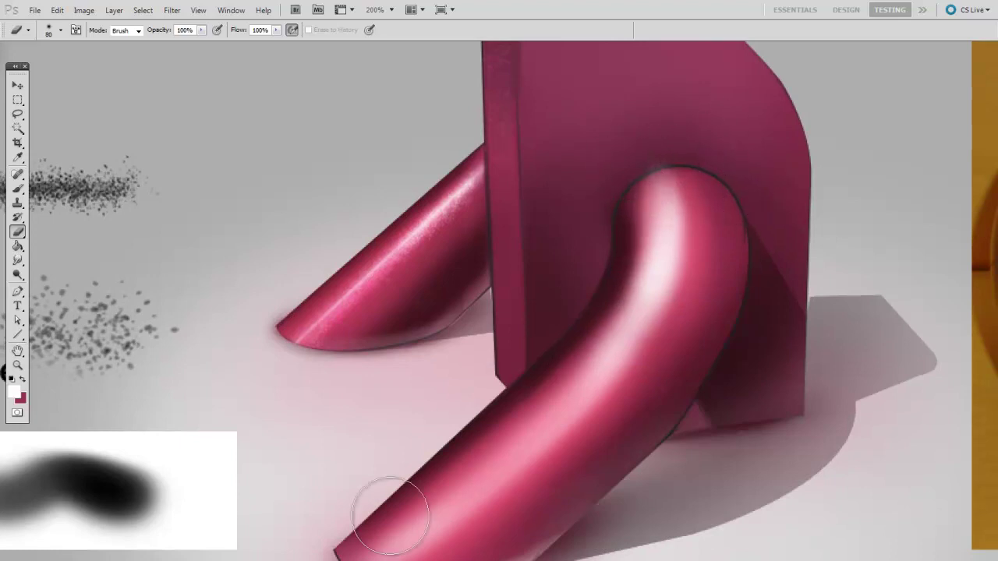
key(ctrl+minus)
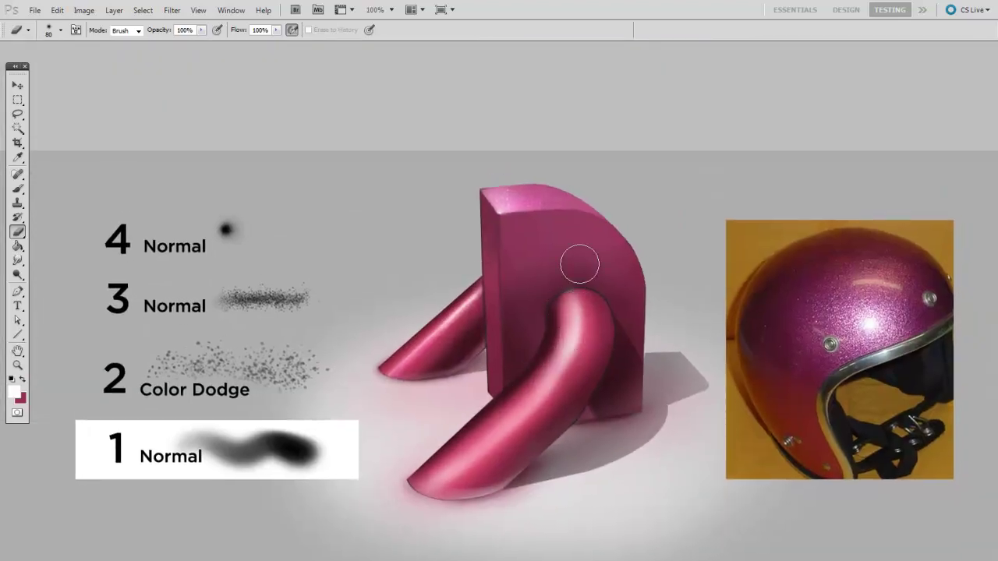
mouse_move(768, 423)
mouse_down()
mouse_move(796, 348)
mouse_move(785, 354)
mouse_up()
key(v)
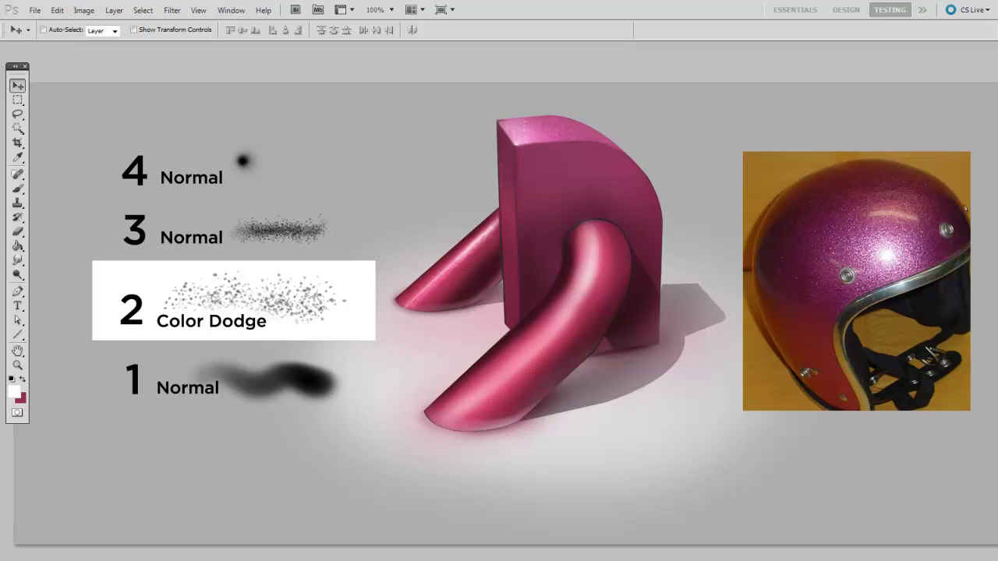
Choose the 153 px speckle brush and sample the pink of the front tube as the paint colour
key(b)
right_click(586, 346)
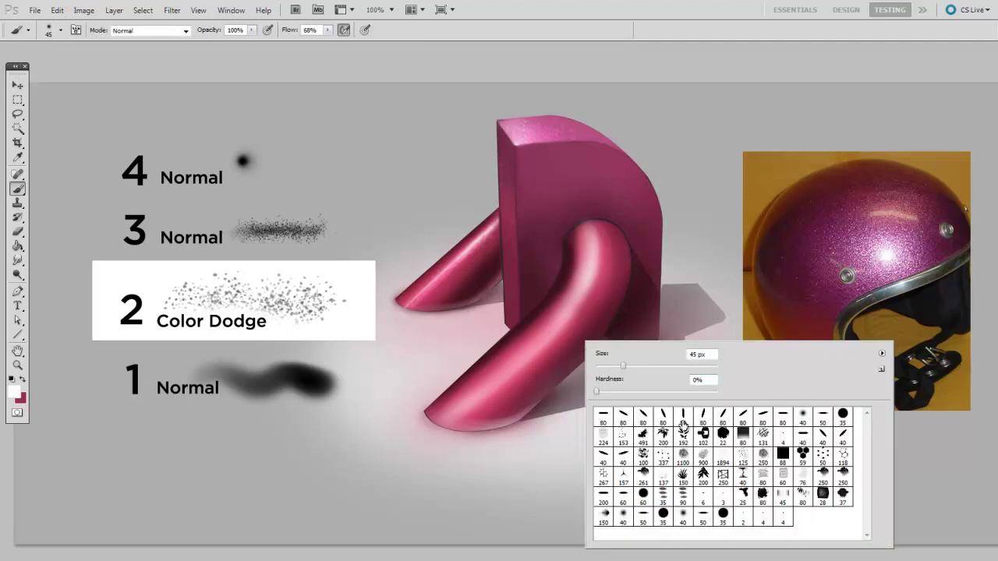
click(624, 438)
drag(550, 448, 554, 401)
key(ctrl+plus)
drag(635, 272, 553, 435)
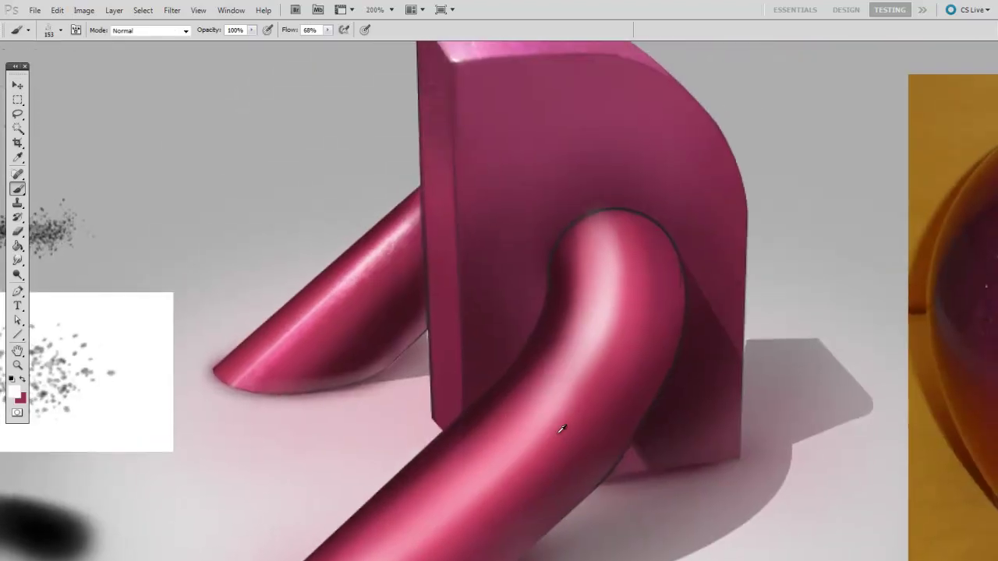
alt+click(634, 287)
mouse_move(641, 301)
mouse_down()
mouse_move(661, 281)
mouse_move(686, 277)
mouse_up()
Reduce the speckle brush to a fraction of its size and stamp pink speckles on the front tube's upper bend
key(bracketleft)
key(bracketleft)
key(bracketleft)
key(bracketleft)
key(bracketleft)
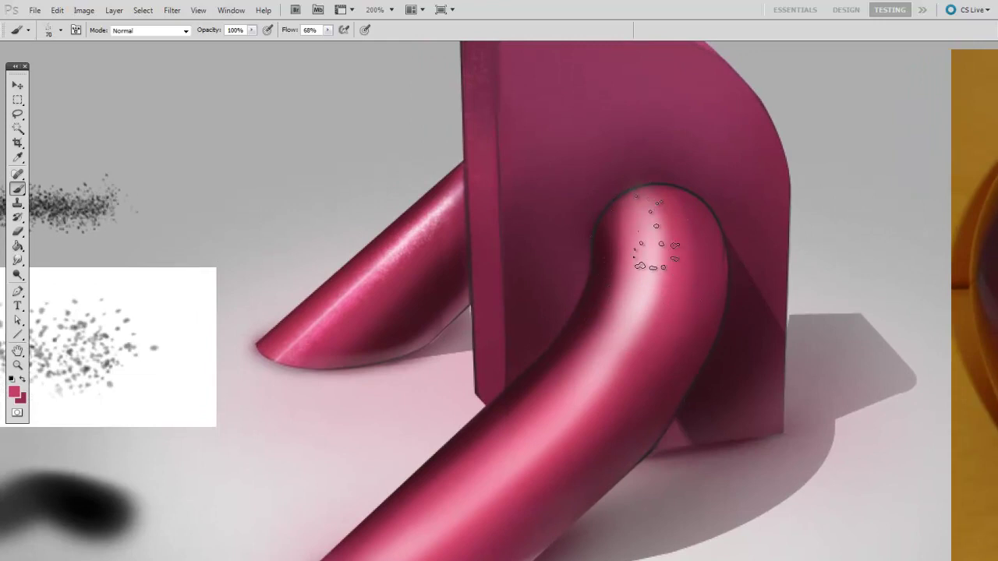
key(bracketleft)
key(bracketleft)
click(646, 256)
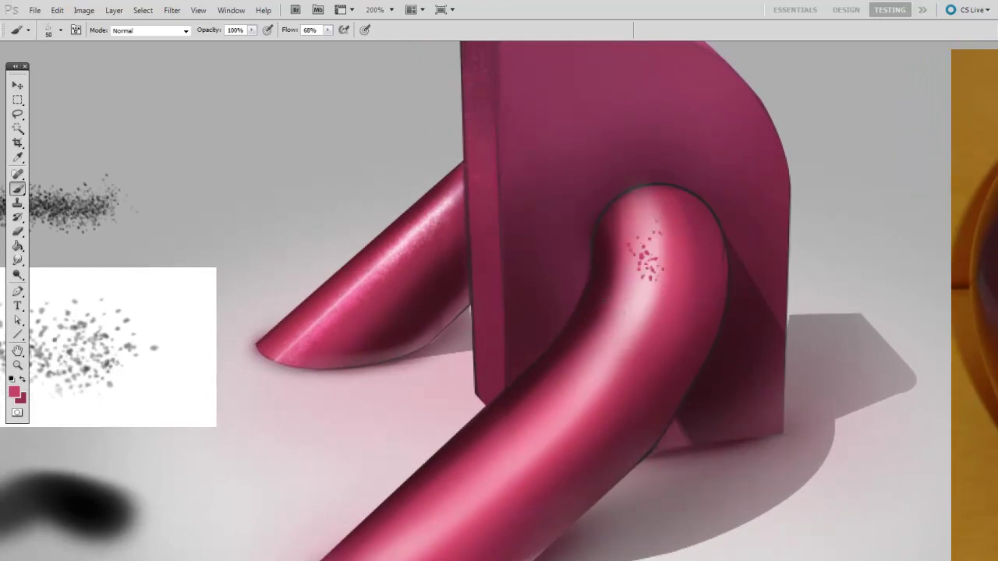
Set the layer's blend mode to Color Dodge and paint glowing speckles over the highlight on the front tube's bend
click(71, 558)
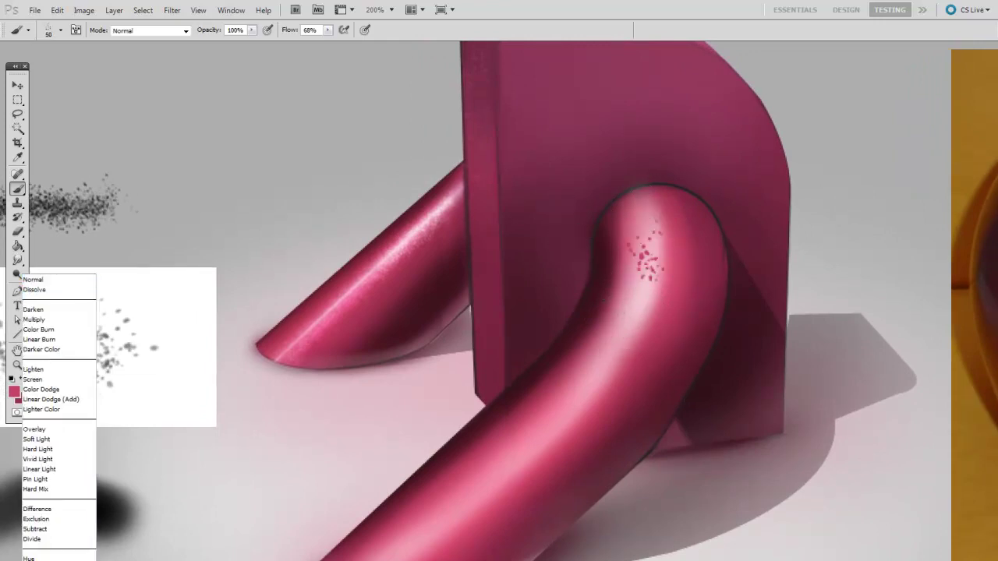
click(72, 389)
drag(640, 305, 658, 234)
key(bracketleft)
key(bracketleft)
drag(607, 365, 676, 276)
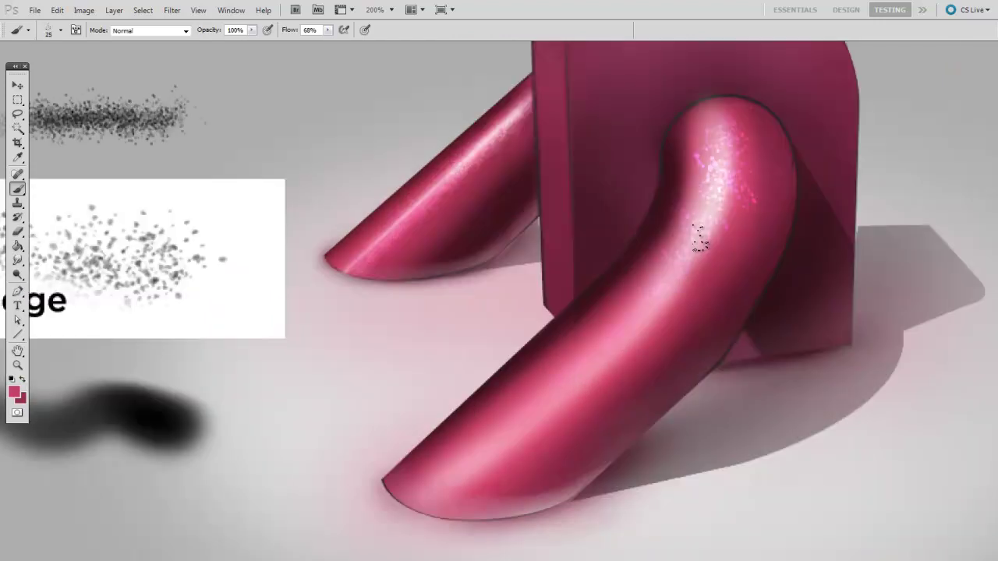
Scatter more Color Dodge speckles down the length of the front tube's highlight, varying the brush size up to 40 px
key(bracketleft)
key(bracketleft)
key(bracketleft)
click(710, 219)
key(bracketright)
key(bracketright)
mouse_move(499, 438)
mouse_down()
mouse_move(679, 284)
mouse_move(686, 258)
mouse_move(655, 330)
mouse_up()
key(bracketright)
click(646, 349)
click(562, 454)
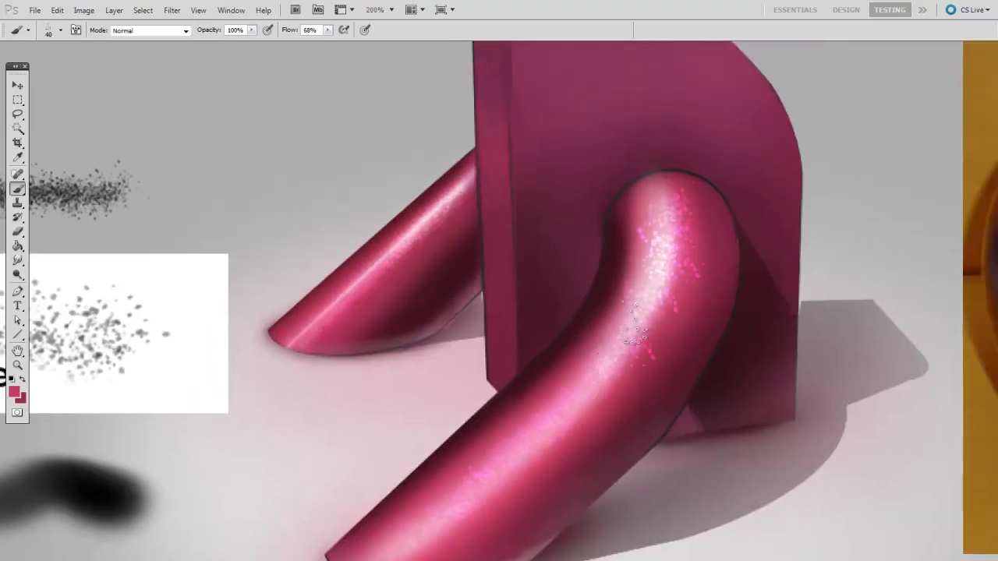
click(506, 507)
Fade the stray speckles around the front tube's highlight with a soft eraser, enlarging it as needed
key(e)
right_click(546, 392)
click(778, 477)
click(494, 533)
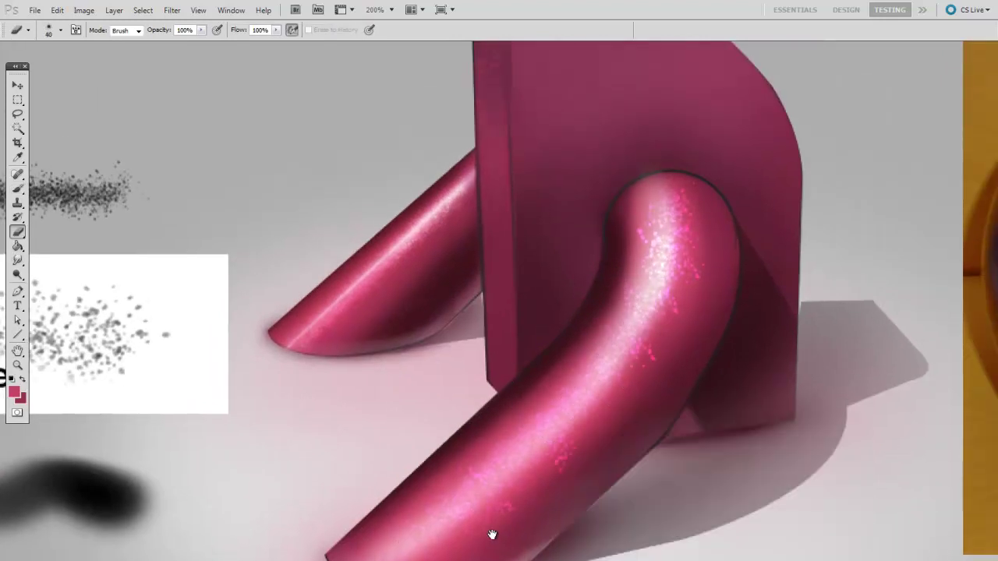
key(bracketright)
drag(689, 185, 669, 360)
key(bracketright)
key(bracketright)
mouse_move(686, 151)
mouse_down()
mouse_move(600, 454)
mouse_move(620, 261)
mouse_up()
key(bracketright)
drag(655, 189, 536, 513)
drag(600, 437, 629, 401)
Add finer pink speckles along the middle and lower part of the front tube with a smaller speckle brush
key(b)
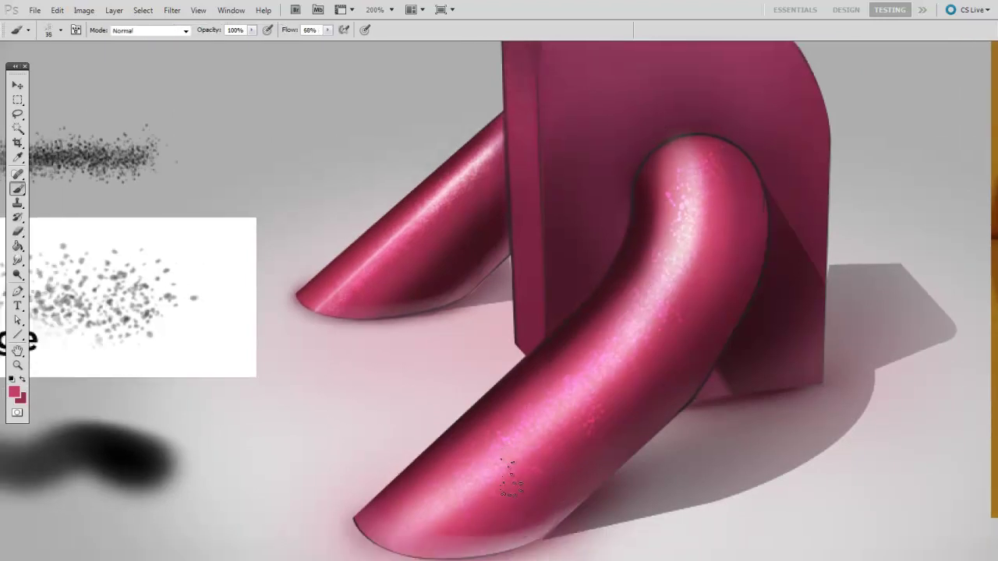
key(bracketleft)
key(bracketleft)
key(bracketleft)
drag(579, 437, 605, 350)
drag(660, 290, 561, 383)
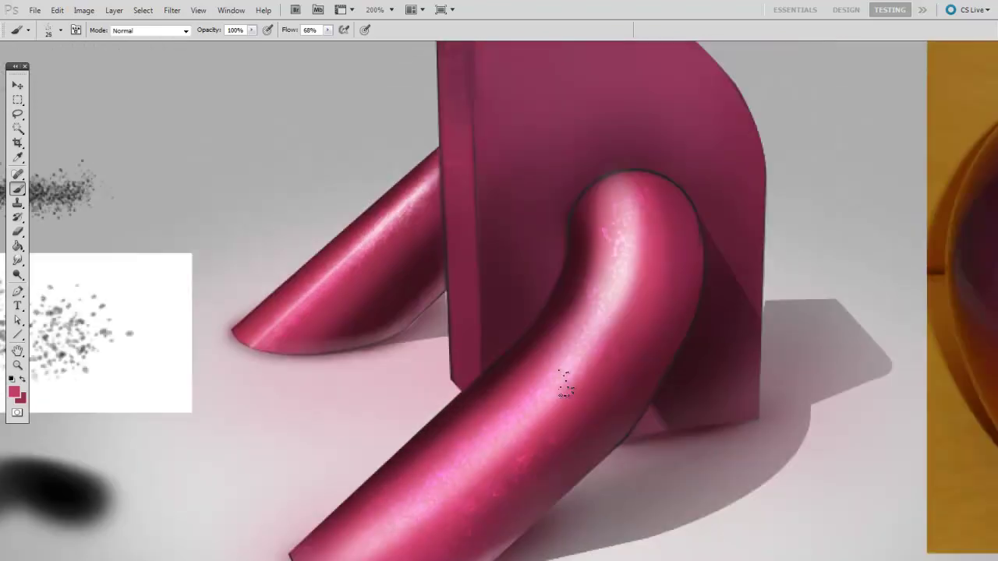
key(bracketright)
key(e)
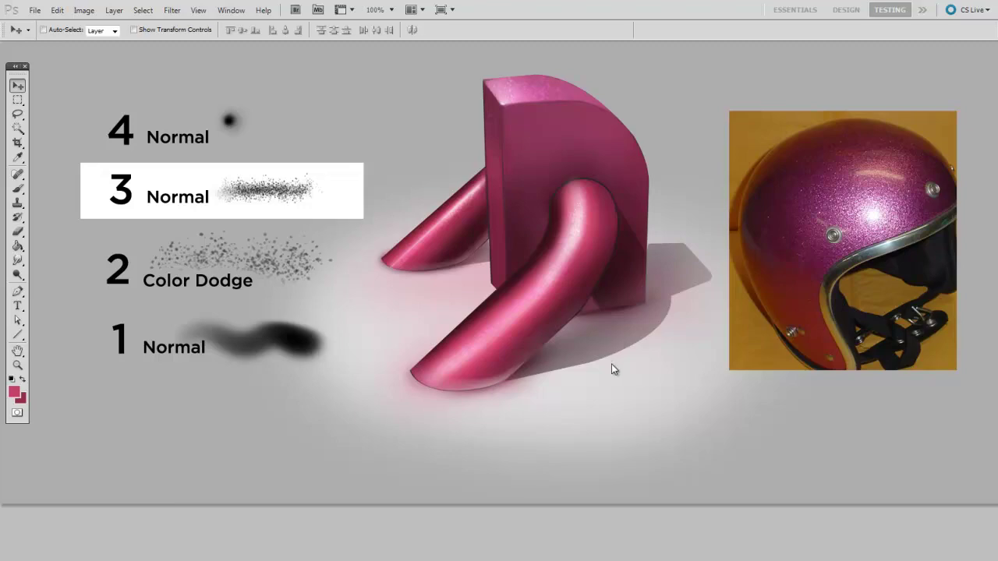
Open the brush presets for the fine Normal-mode speckle pass on the front tube
key(ctrl+plus)
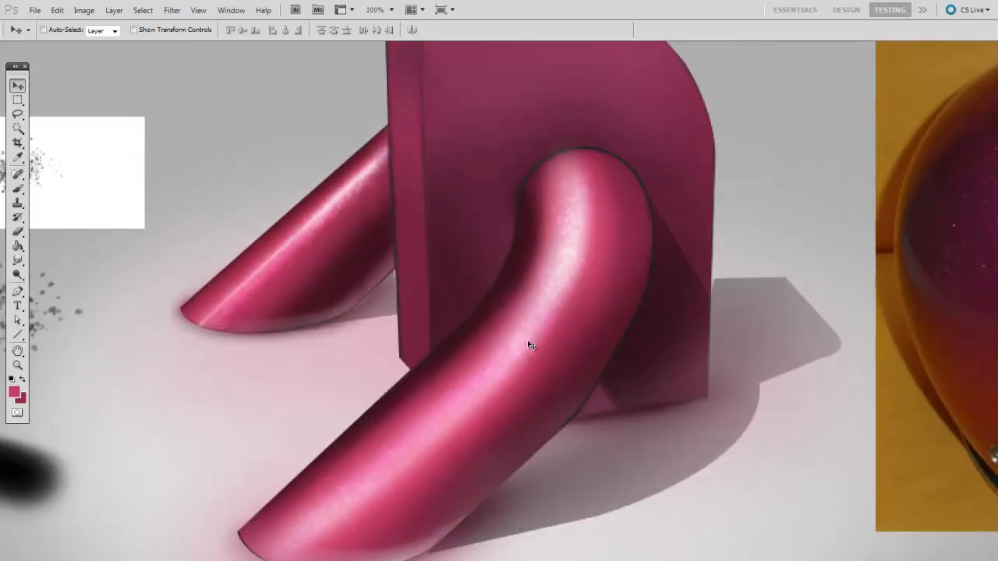
key(b)
right_click(528, 340)
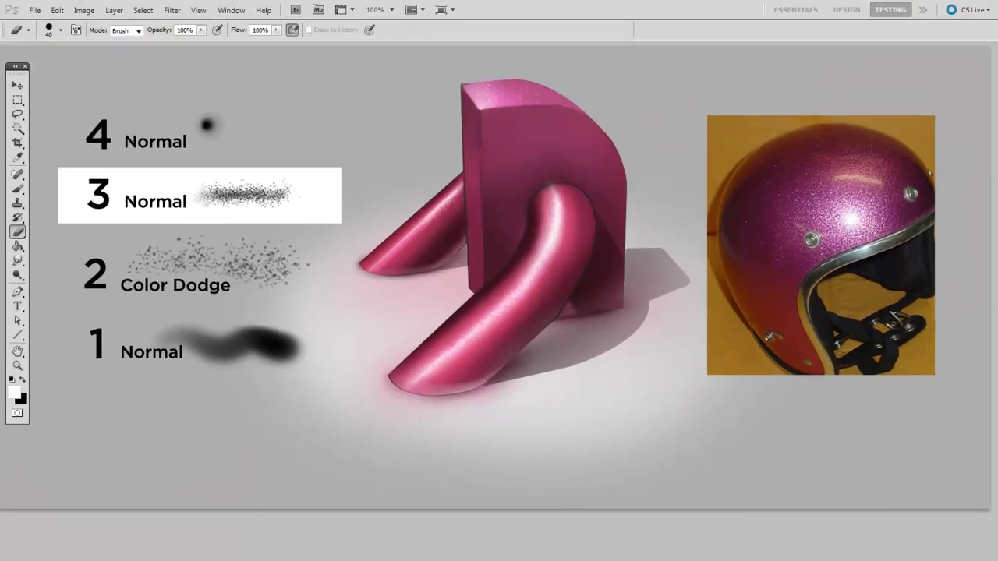
key(v)
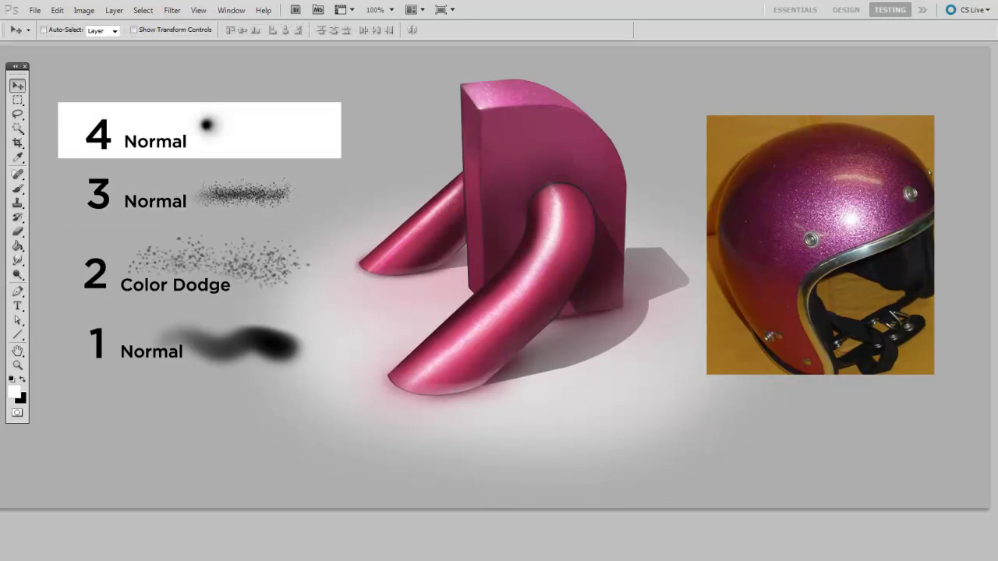
Choose the soft round 40 px brush and dab a small white glint on the front tube's highlight
key(b)
right_click(530, 322)
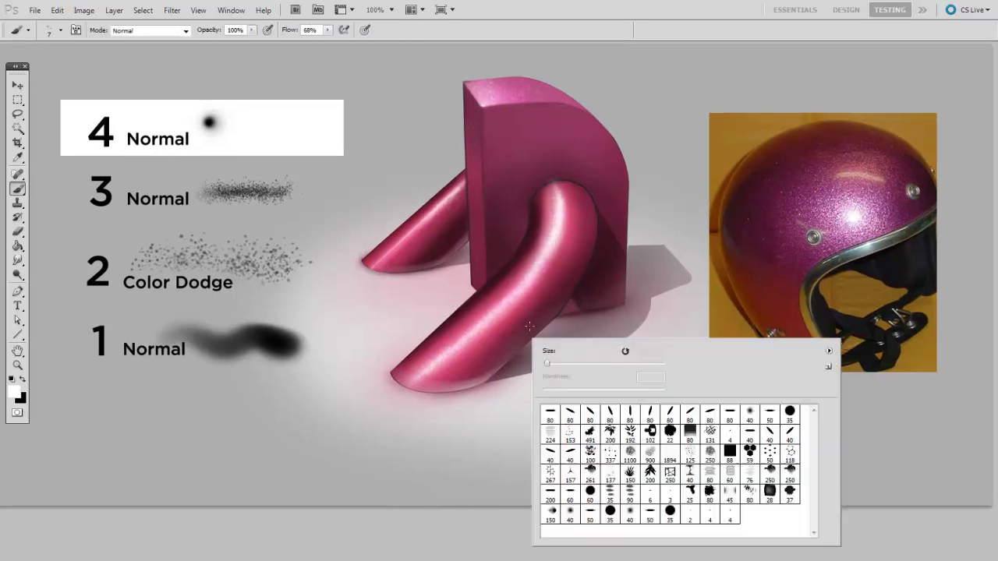
click(751, 413)
drag(489, 349, 489, 346)
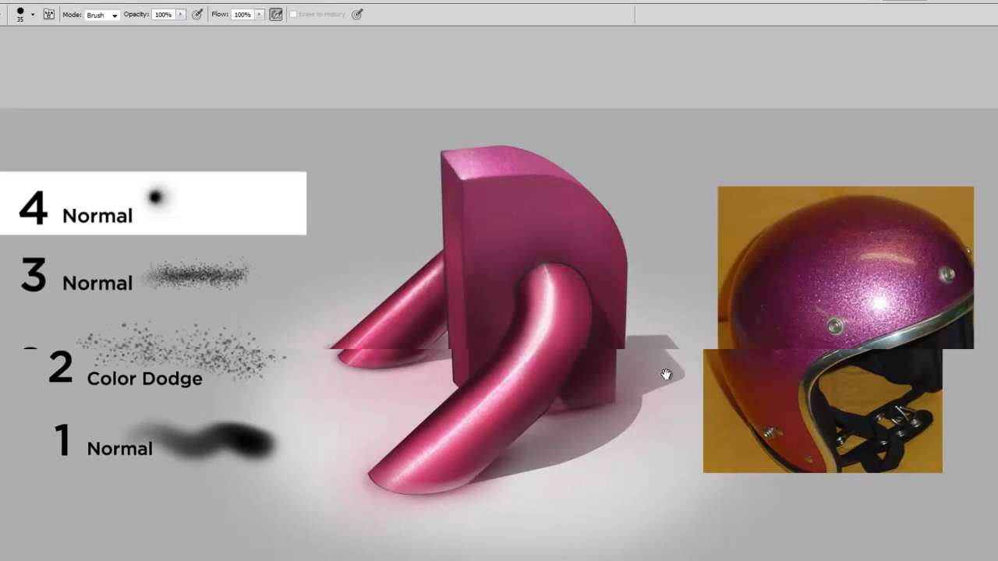
mouse_move(664, 371)
mouse_down()
mouse_move(686, 336)
mouse_move(713, 341)
mouse_move(704, 361)
mouse_up()
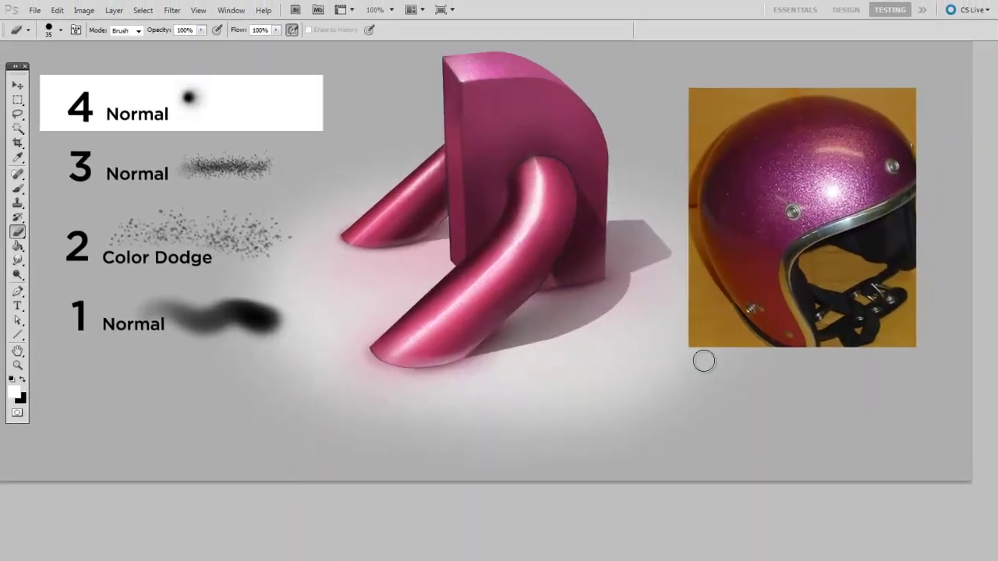